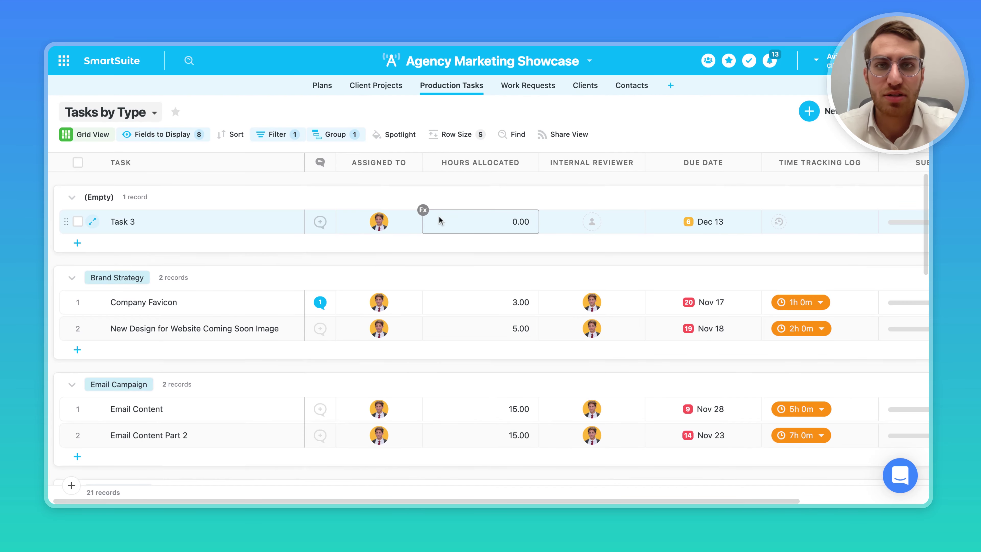
# - Create a public Calendar-type view named Calendar View 1 for the Production Tasks table
pyautogui.scroll(-10, 439, 215)
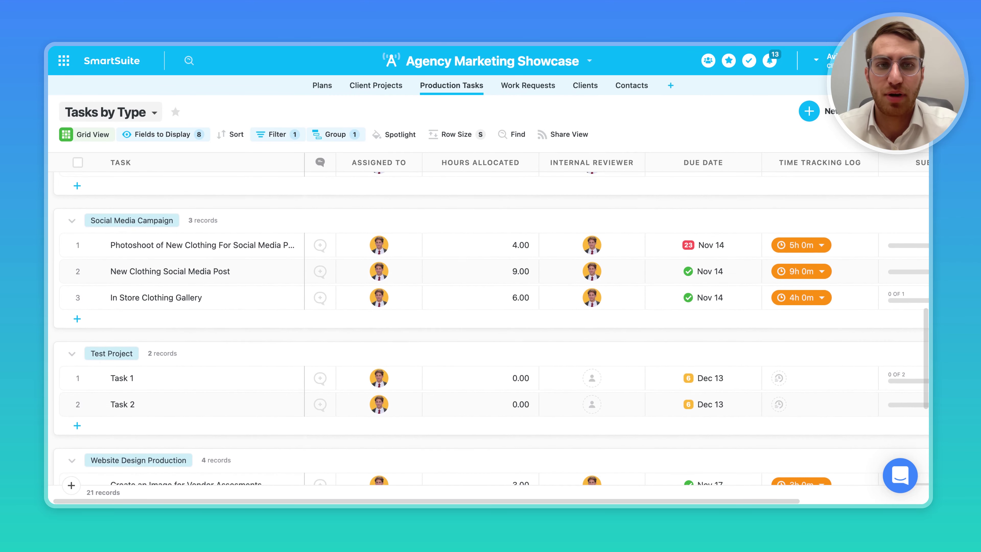
pyautogui.scroll(1, 439, 215)
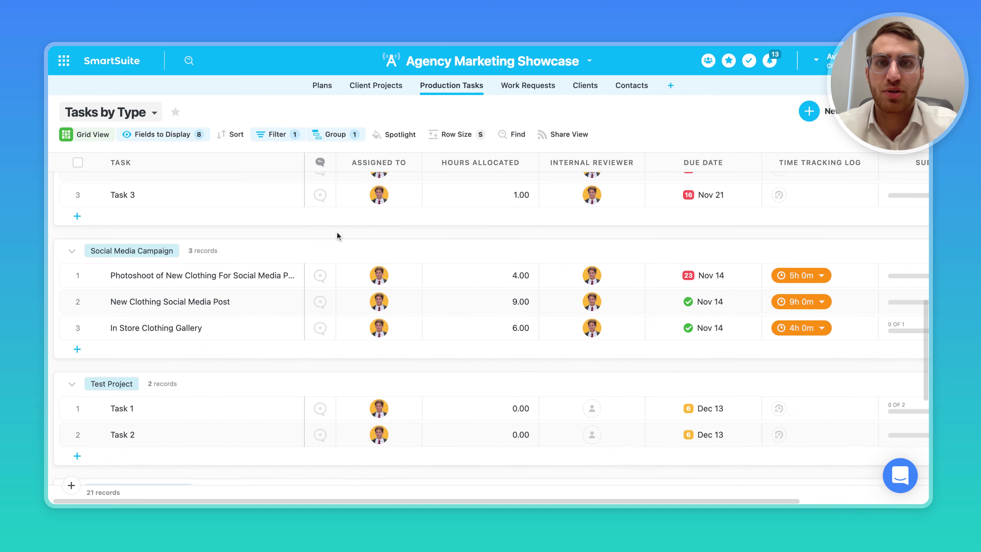
pyautogui.scroll(9, 407, 307)
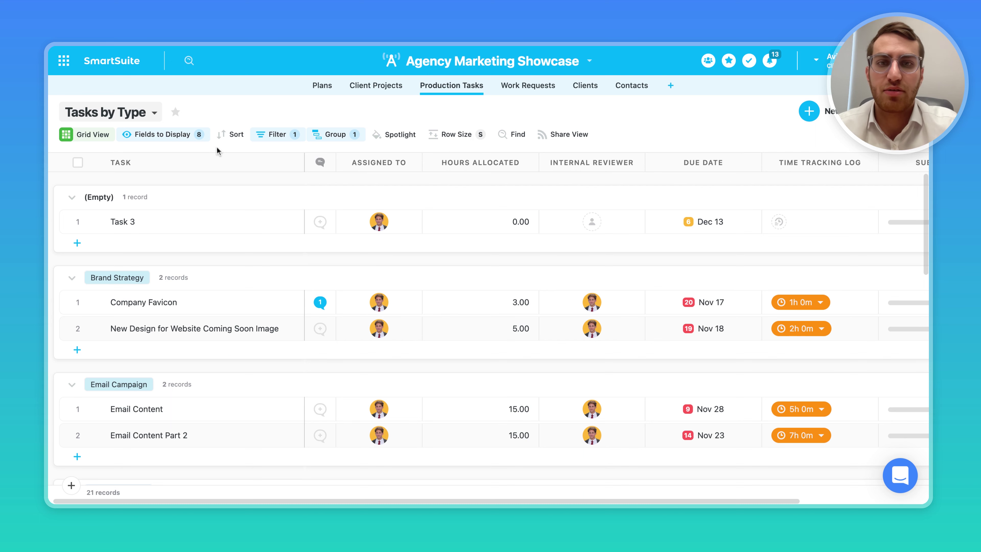
pyautogui.scroll(-1, 222, 297)
pyautogui.scroll(-2, 221, 294)
pyautogui.scroll(3, 251, 300)
pyautogui.scroll(-1, 302, 312)
pyautogui.scroll(1, 301, 312)
pyautogui.scroll(-4, 705, 357)
pyautogui.scroll(-5, 705, 357)
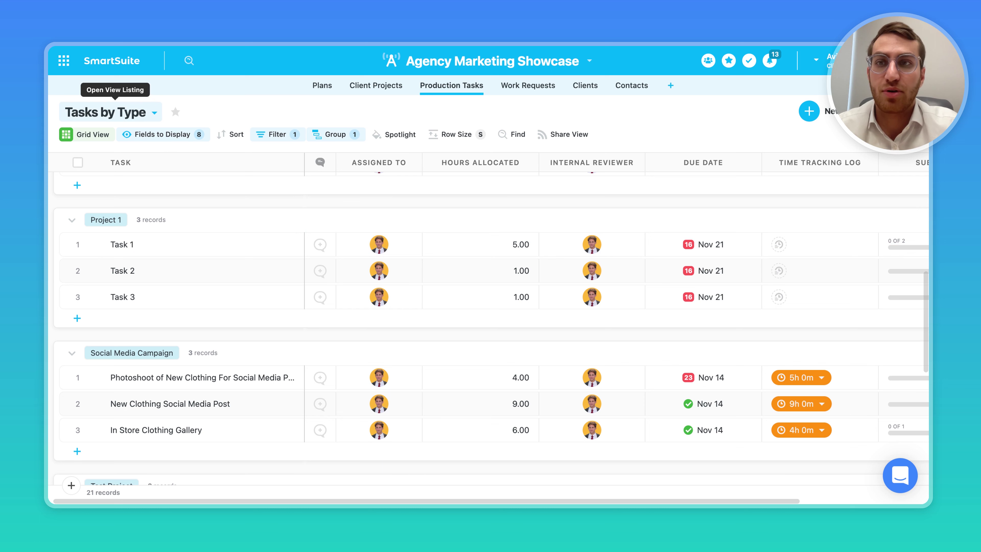
pyautogui.click(110, 112)
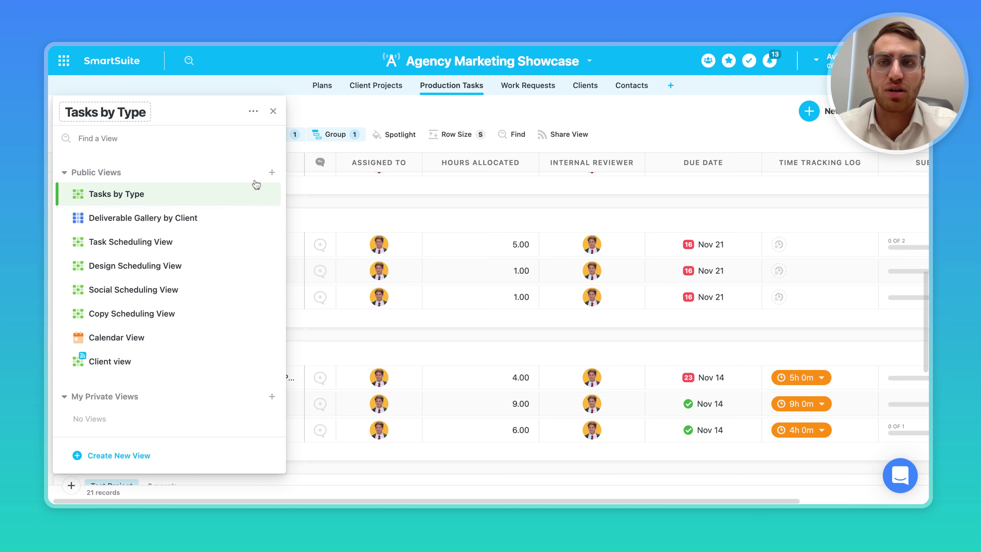
pyautogui.click(272, 173)
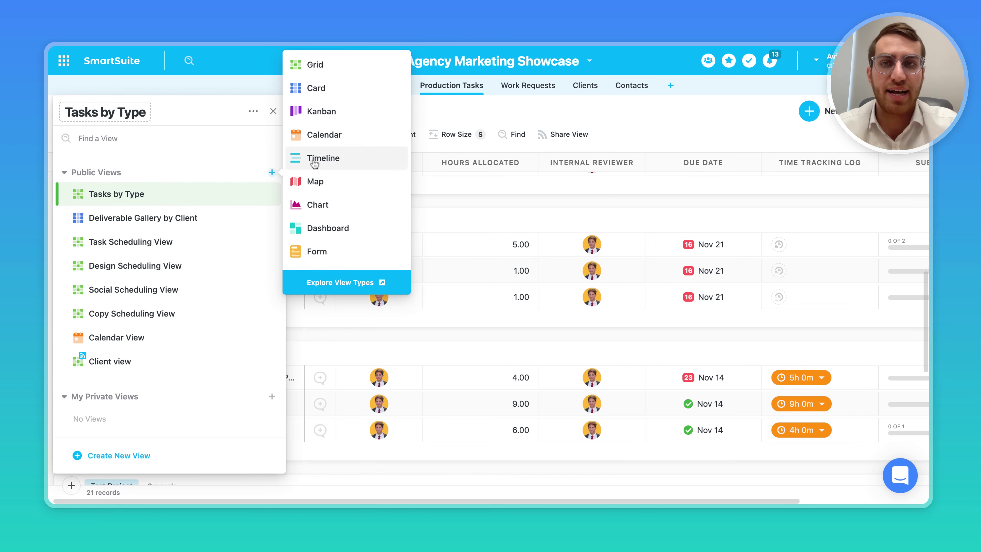
pyautogui.moveTo(328, 143)
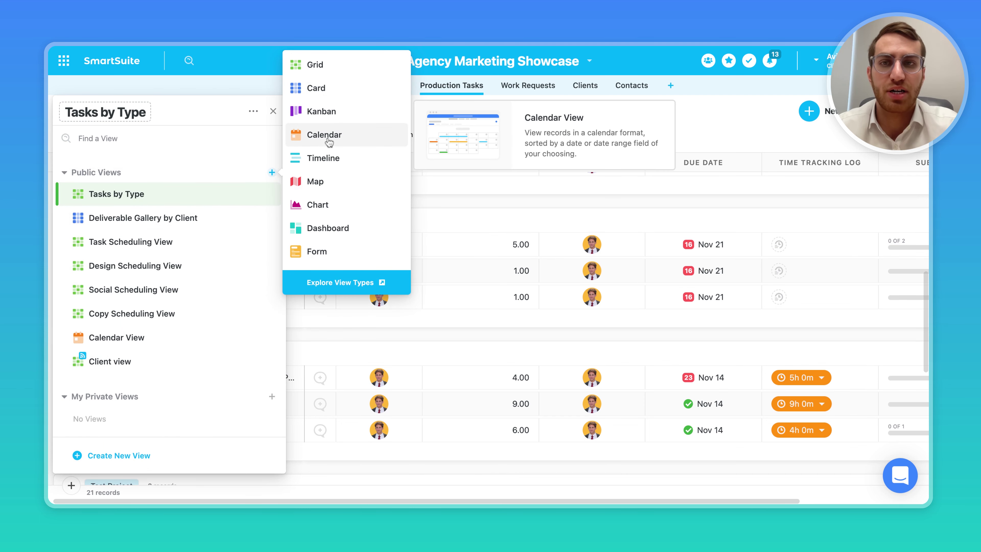
pyautogui.click(325, 134)
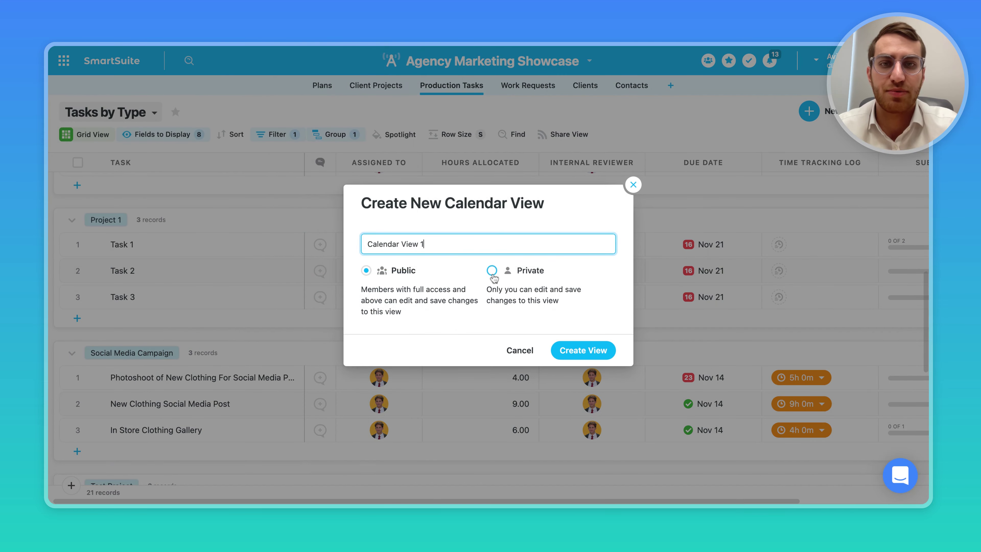
pyautogui.click(575, 350)
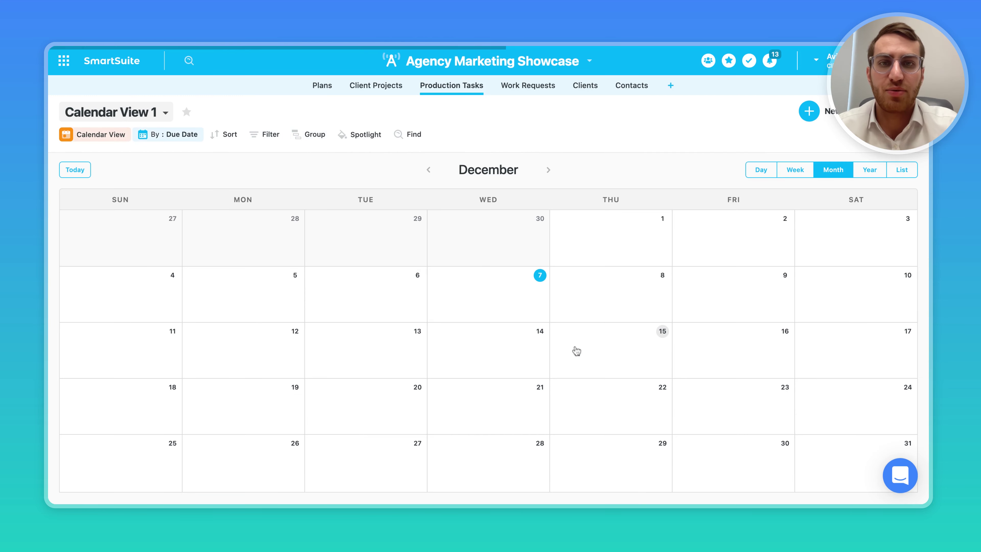
# - Change Calendar View 1's date field from Due Date to Last Updated
pyautogui.click(169, 134)
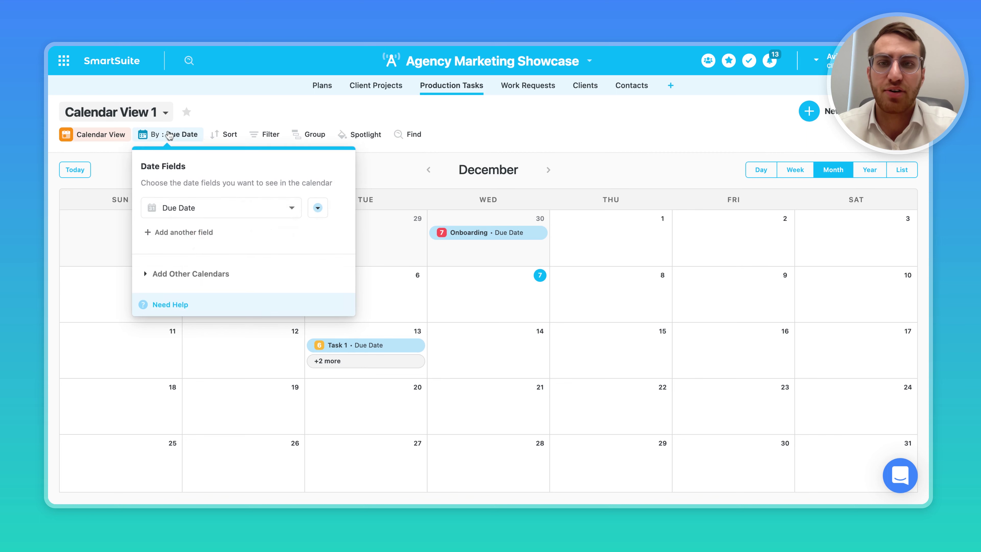
pyautogui.click(241, 216)
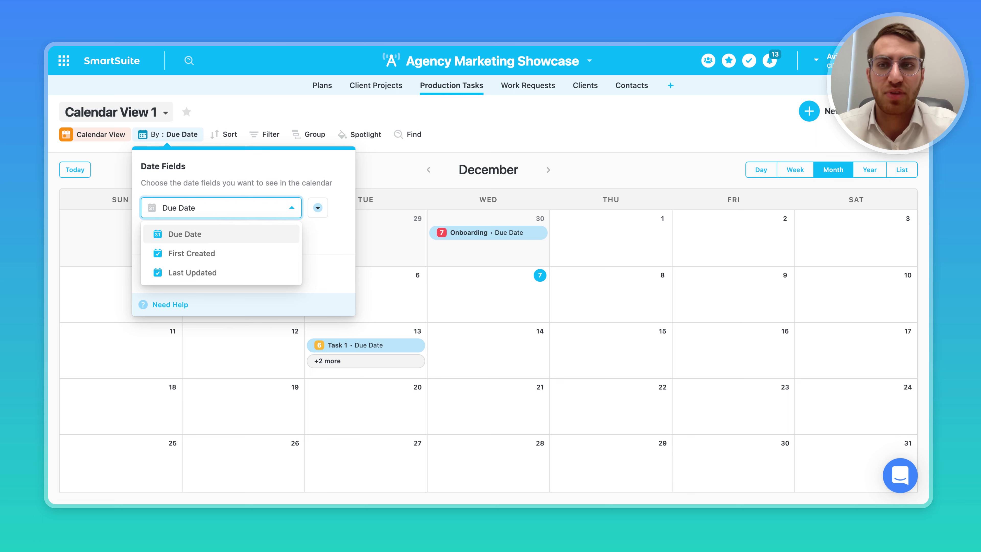
pyautogui.click(231, 274)
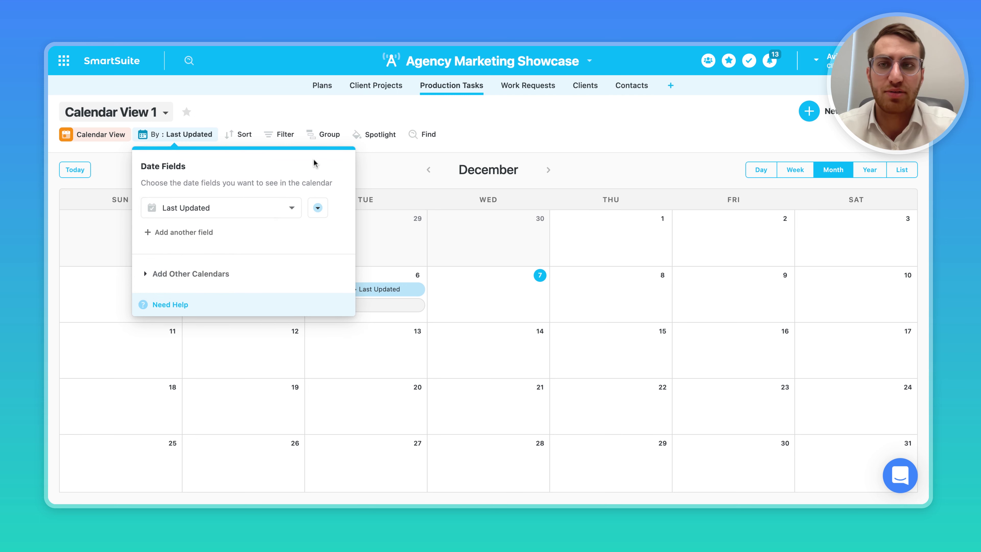
pyautogui.click(332, 111)
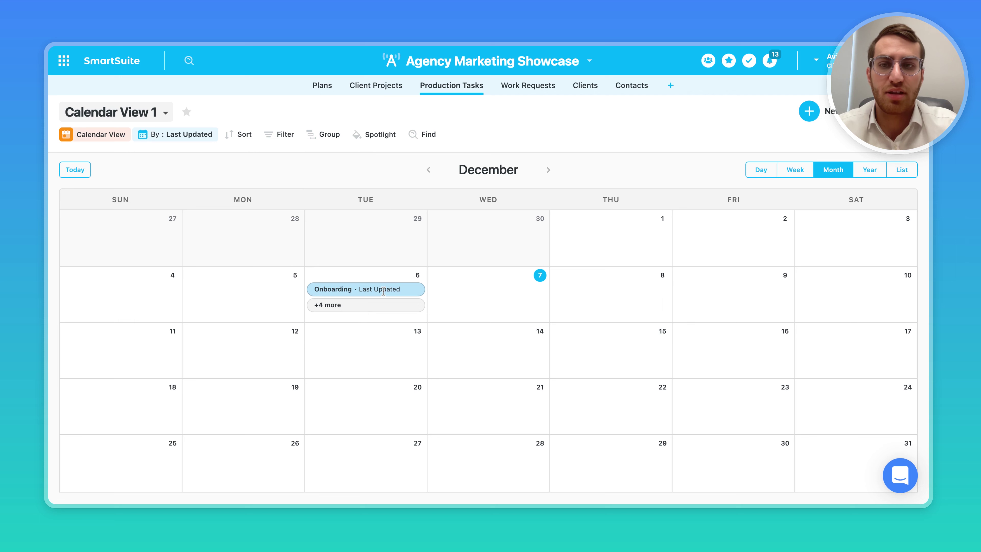
pyautogui.click(356, 311)
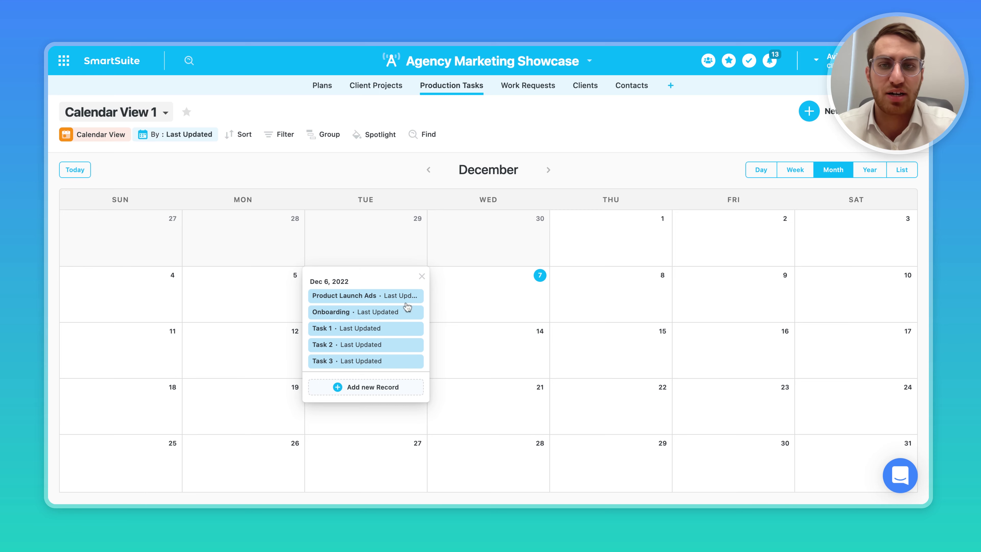
pyautogui.click(390, 302)
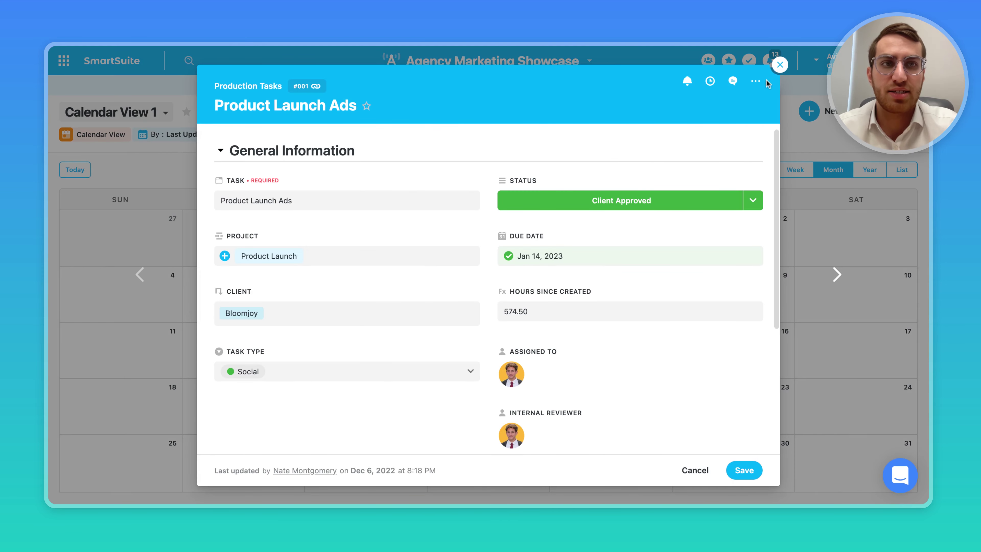
pyautogui.click(779, 72)
pyautogui.doubleClick(493, 297)
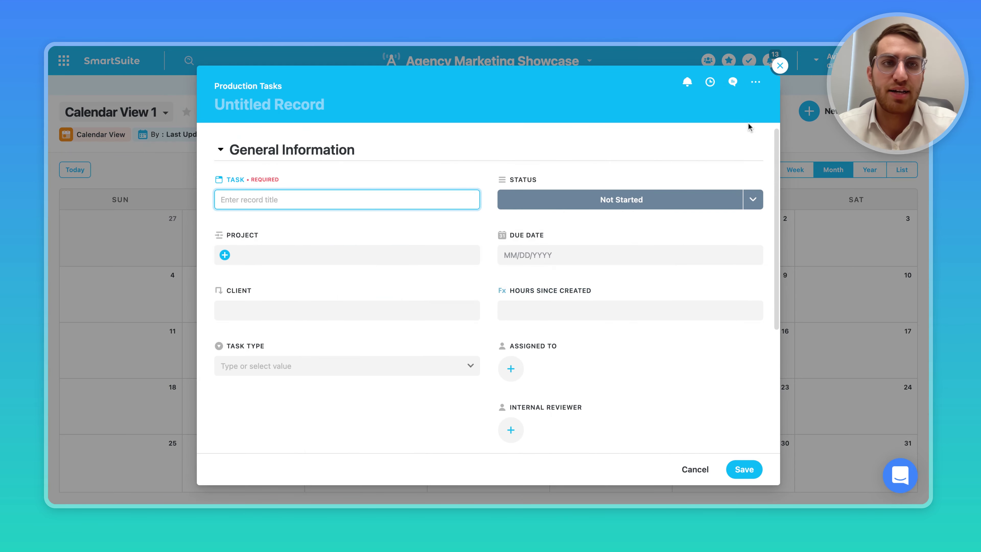
pyautogui.click(780, 67)
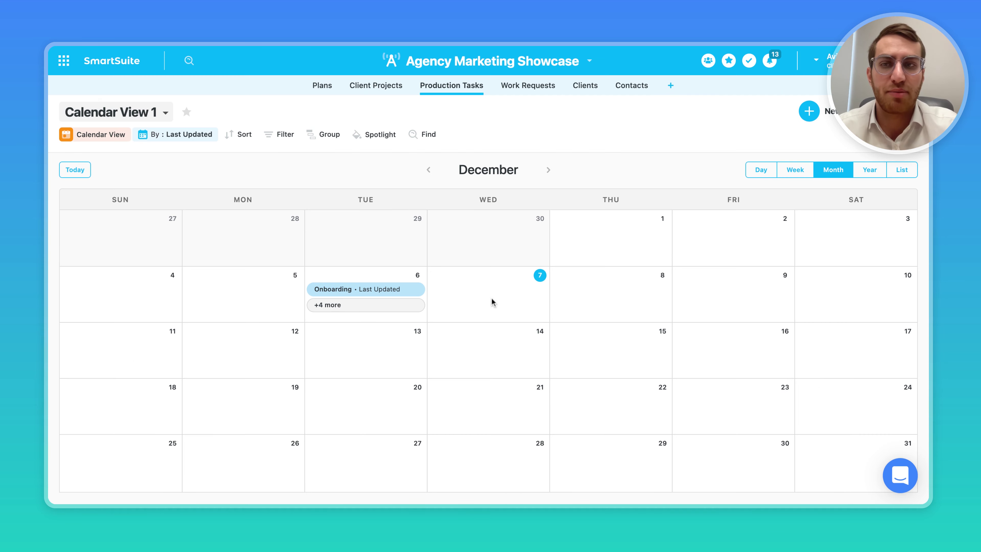
# - Set the calendar's date field back to Due Date
pyautogui.click(169, 138)
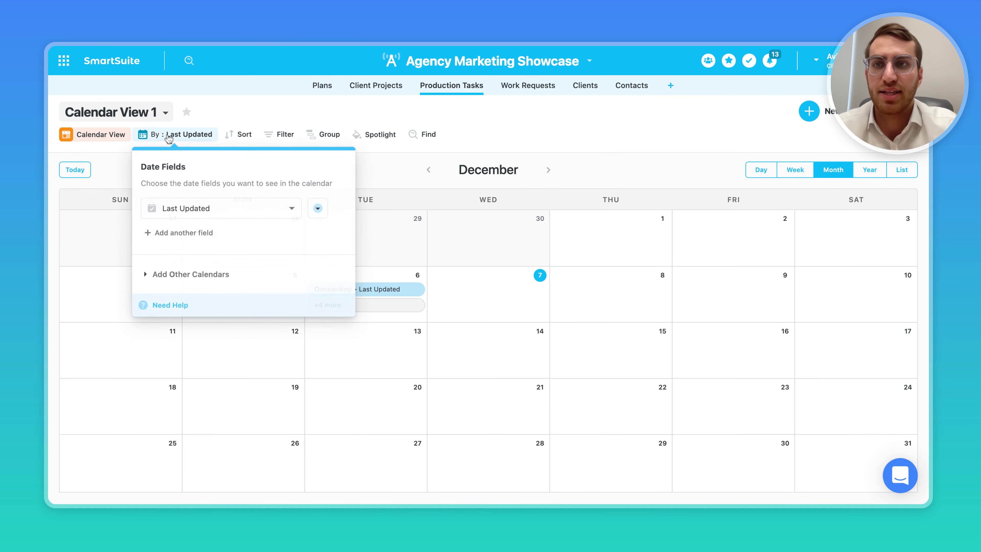
pyautogui.click(217, 214)
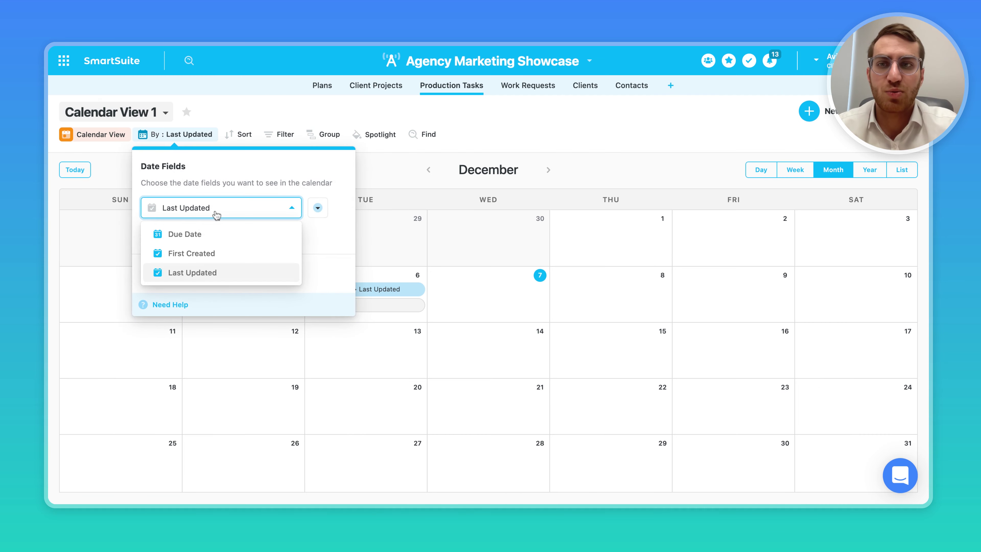
pyautogui.click(217, 234)
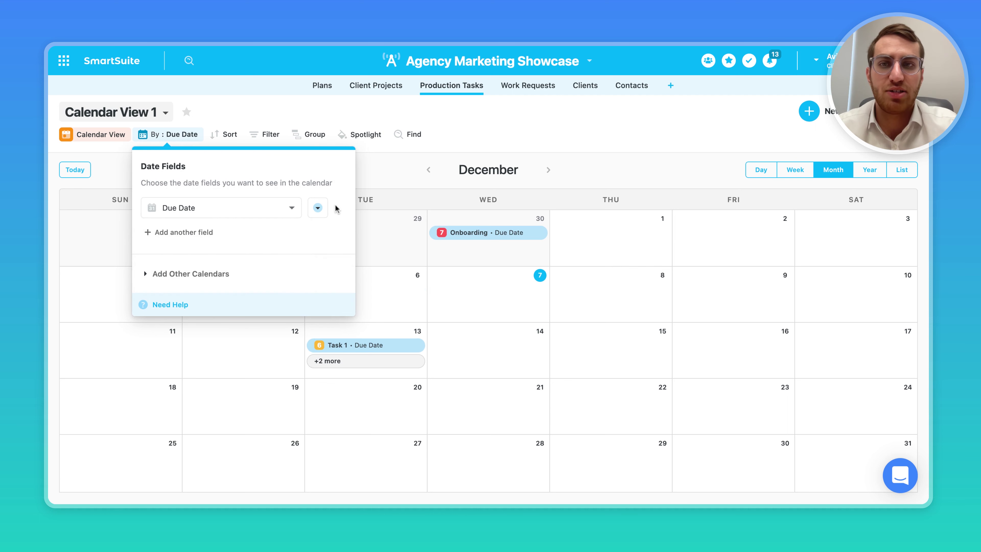
# - Switch the calendar to the week layout showing Dec 4 – Dec 10
pyautogui.press('d')
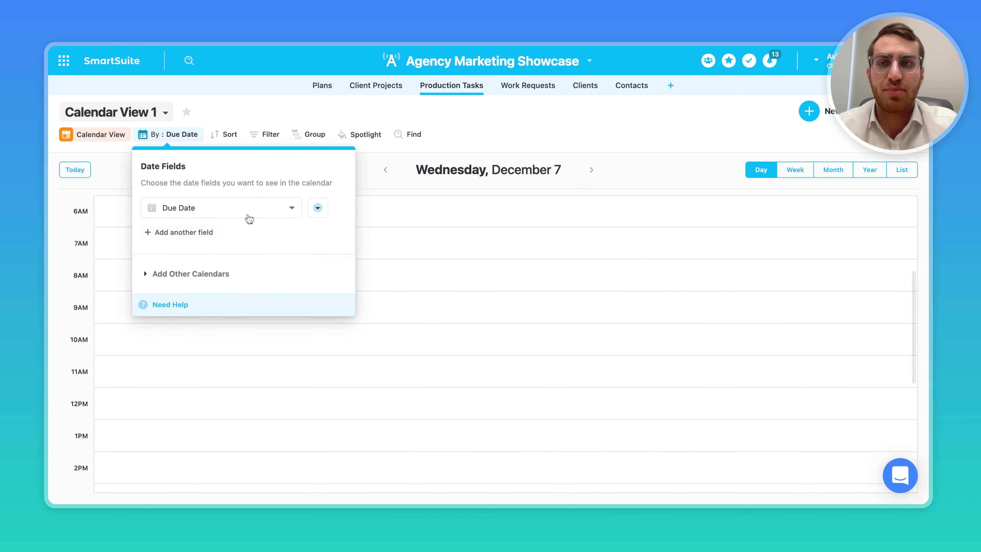
pyautogui.click(789, 178)
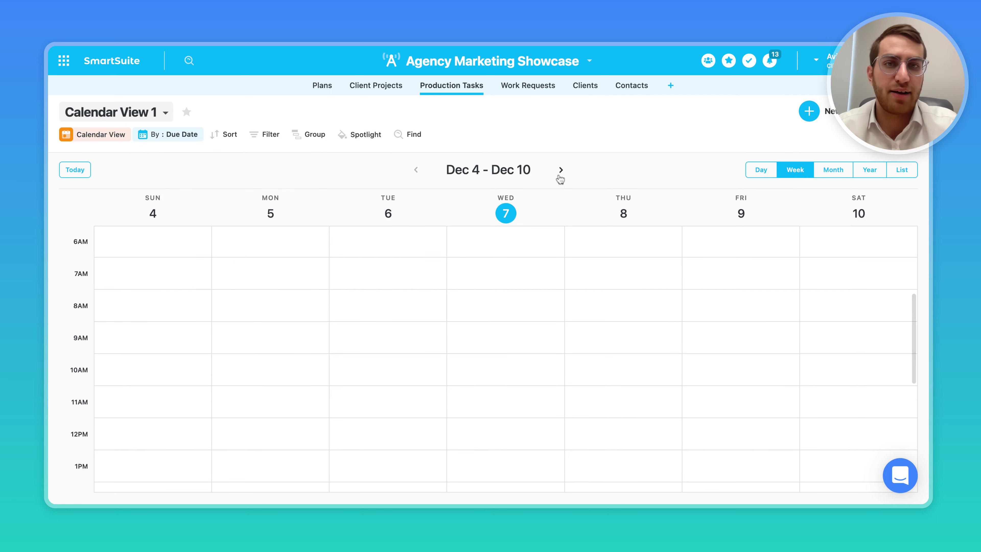
pyautogui.click(178, 135)
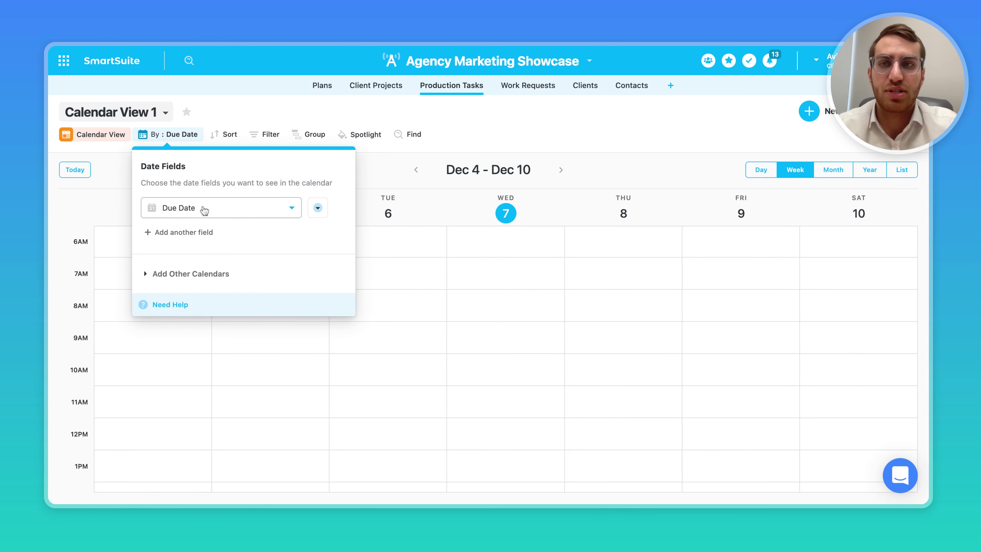
# - Add First Created as a second date field, with its events coloured dark blue
pyautogui.click(199, 232)
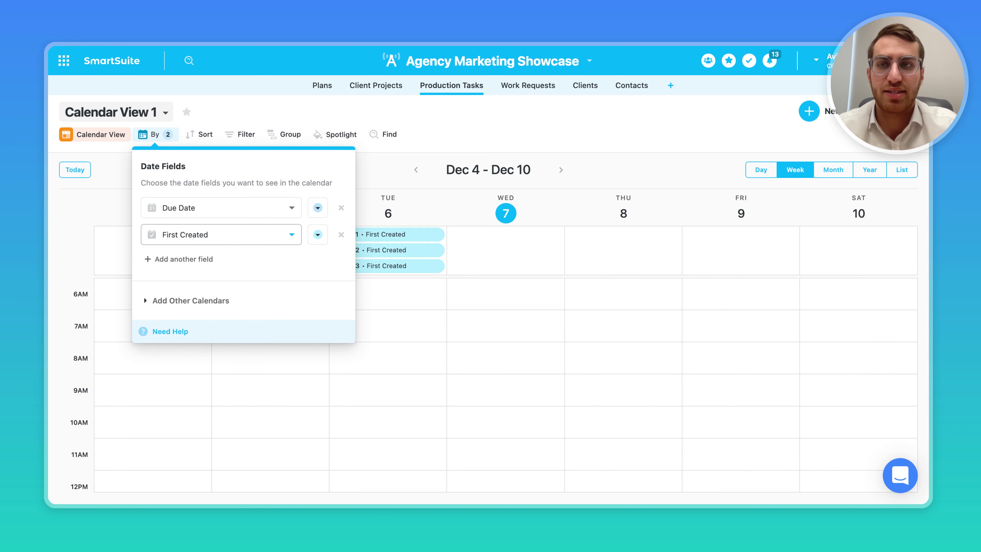
pyautogui.click(325, 239)
pyautogui.click(327, 264)
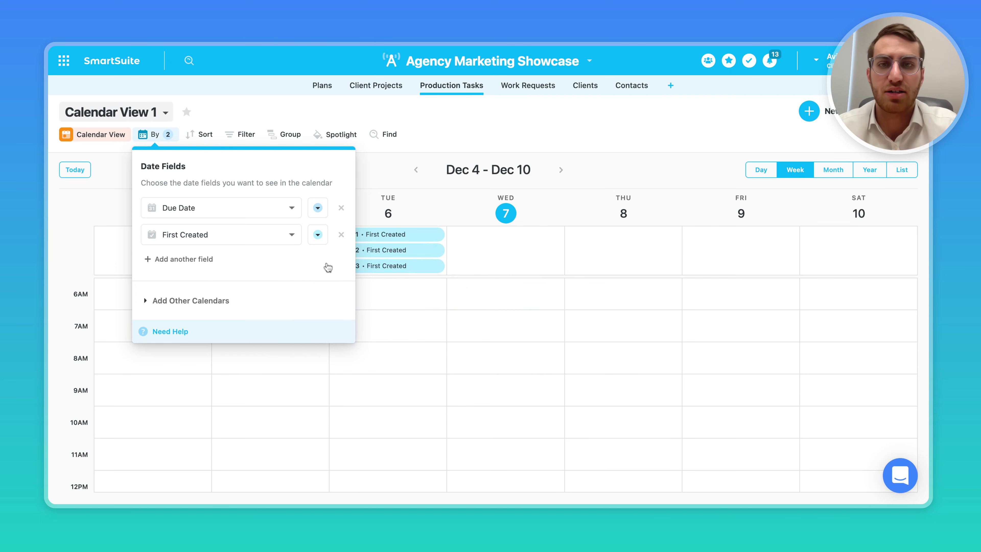
pyautogui.click(431, 115)
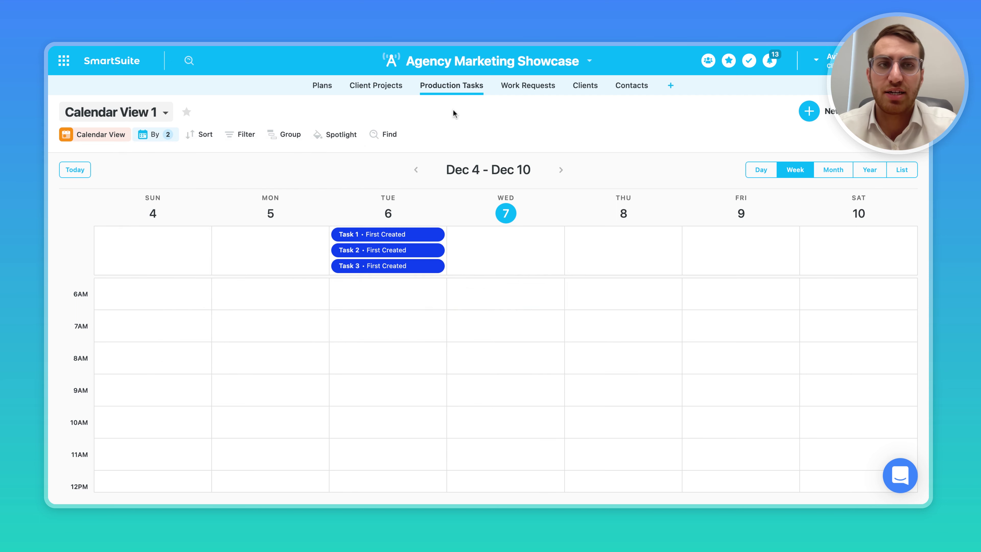
# - Return to the December month layout and review the Due Date and First Created settings
pyautogui.click(826, 171)
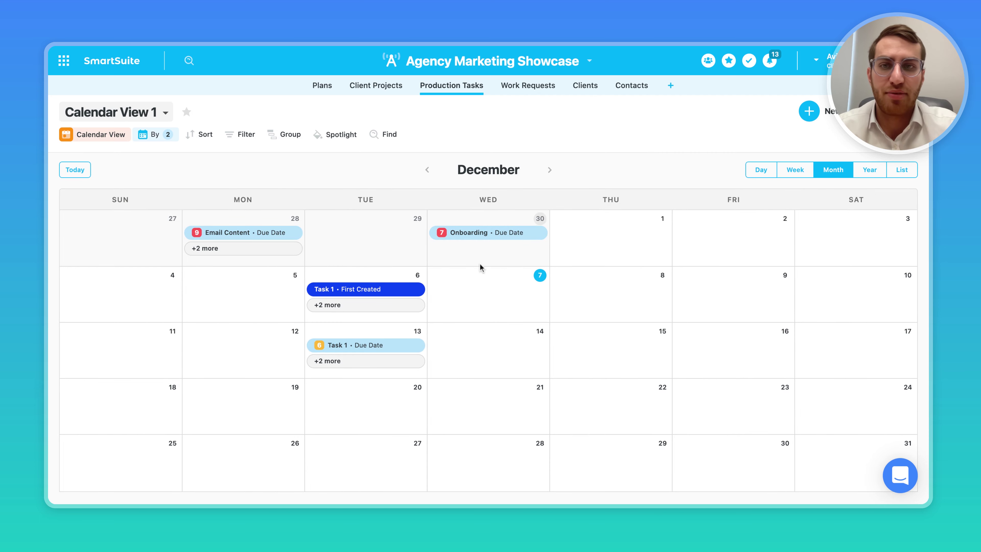
pyautogui.click(164, 135)
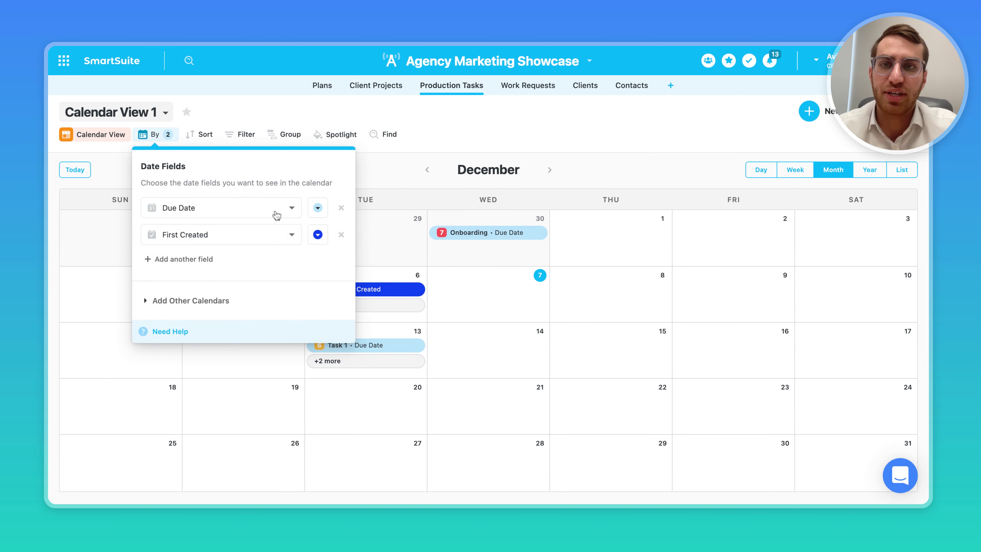
pyautogui.click(431, 112)
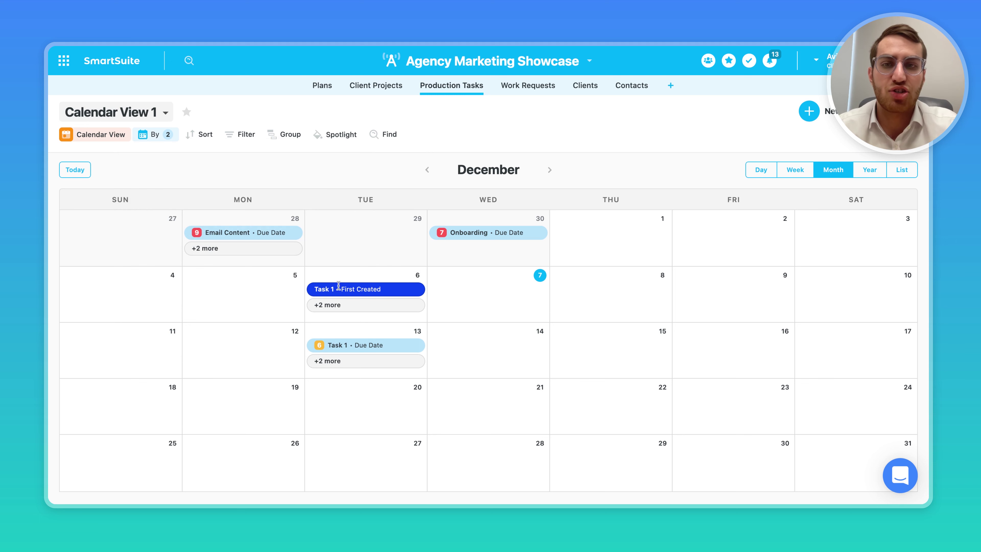
pyautogui.click(167, 138)
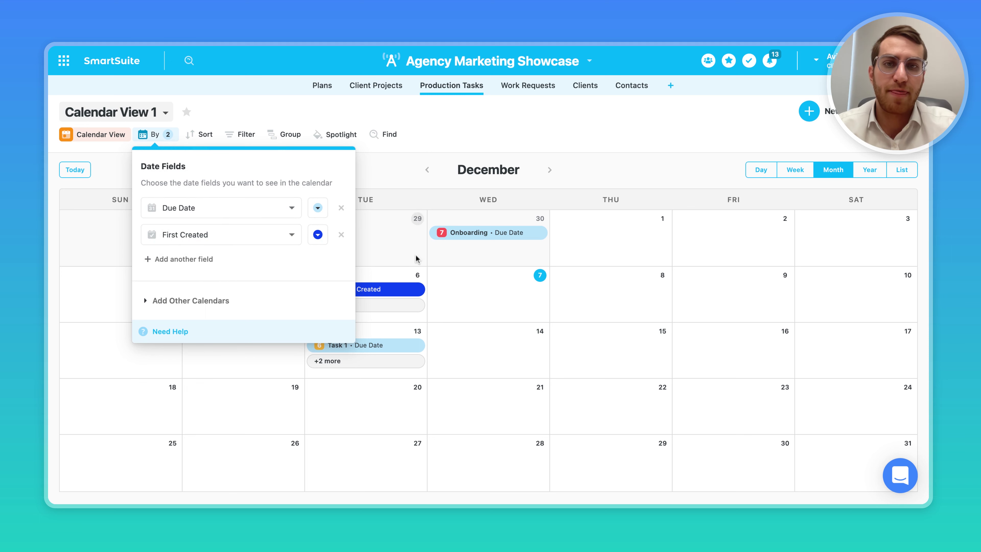
pyautogui.click(468, 118)
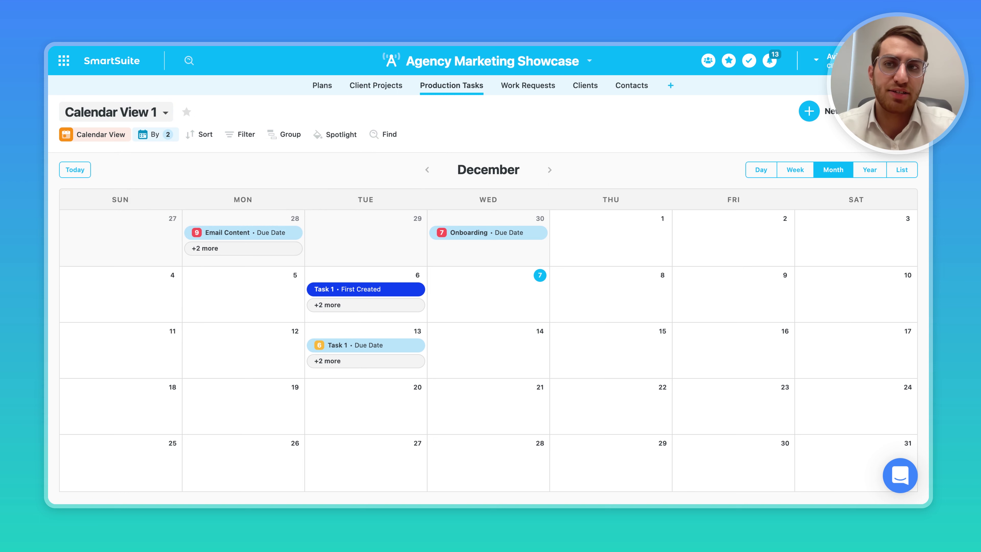
pyautogui.click(157, 136)
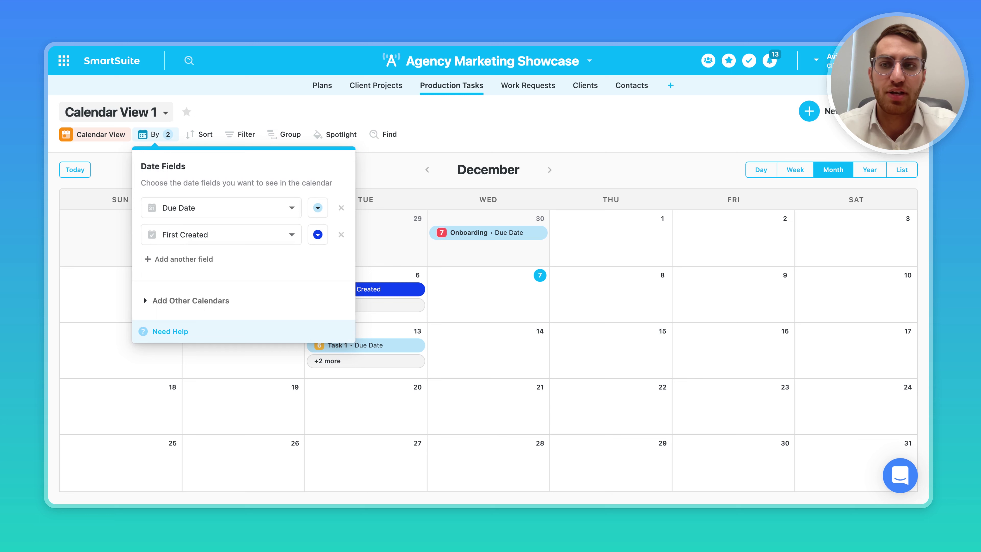
pyautogui.click(153, 136)
pyautogui.click(154, 137)
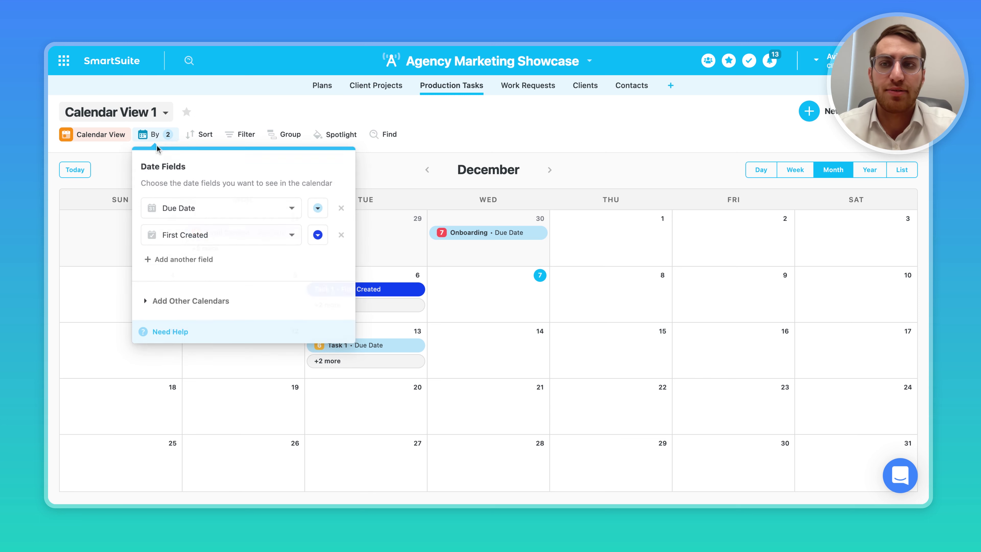
# - Add the Client Projects Calendar View as another calendar, coloured 75% Sunrise Pink
pyautogui.click(190, 302)
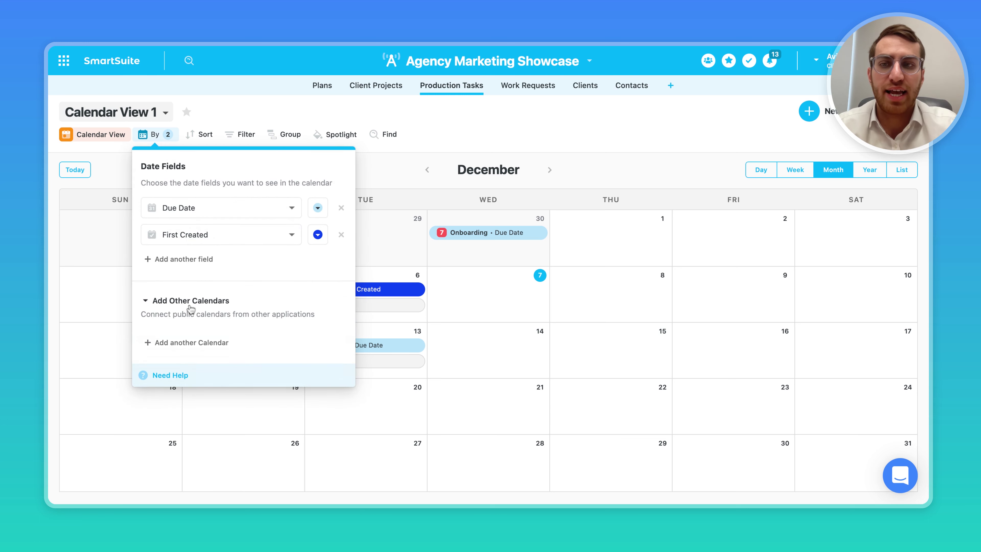
pyautogui.click(187, 342)
pyautogui.click(189, 341)
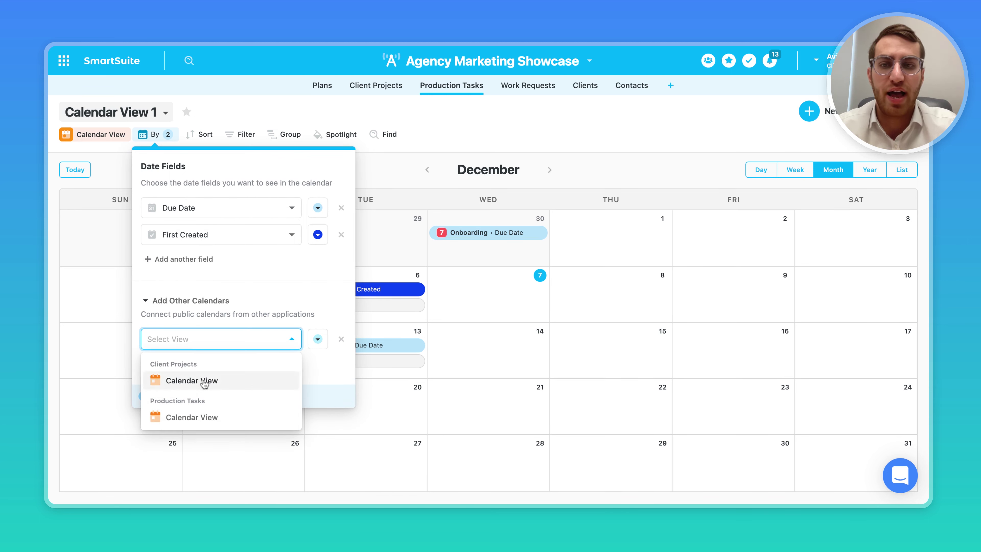
pyautogui.click(204, 383)
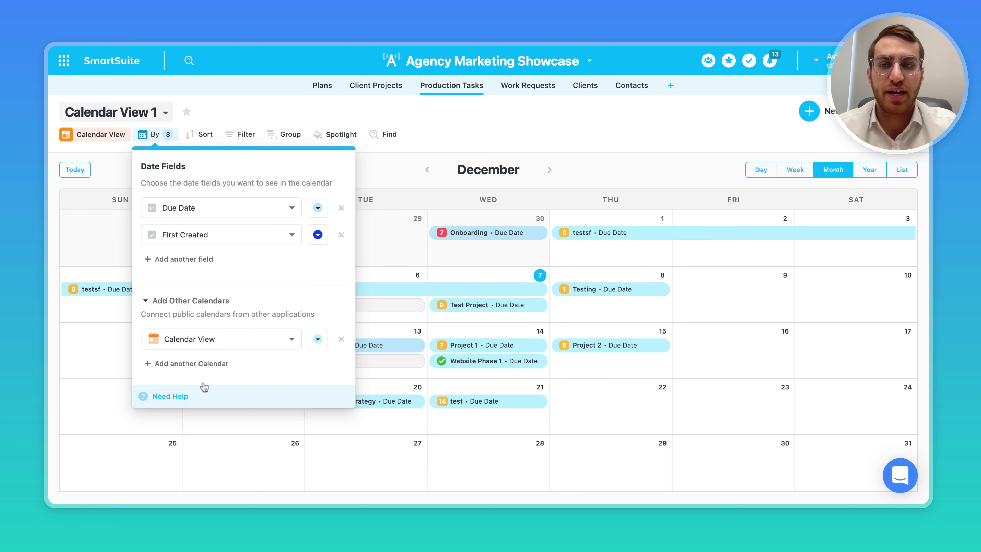
pyautogui.click(204, 340)
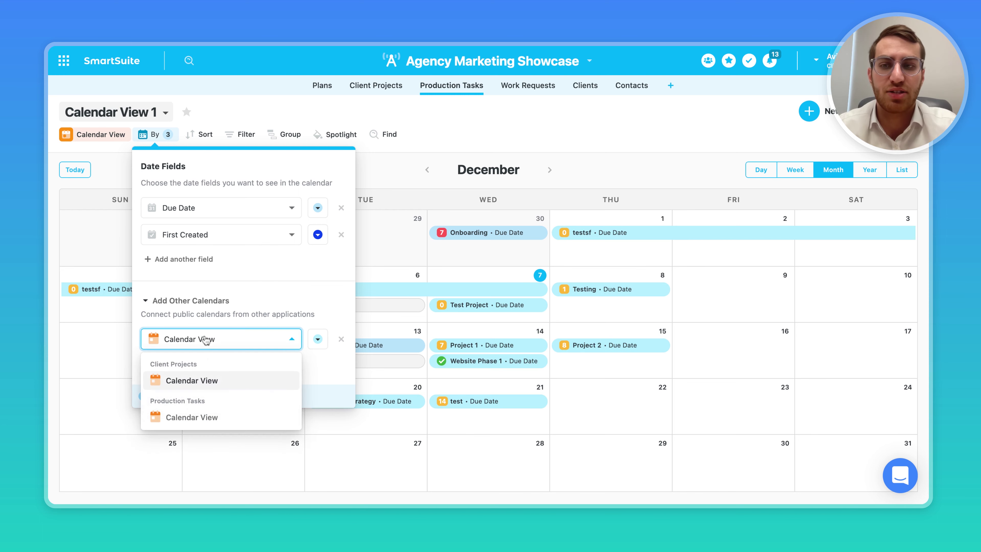
pyautogui.click(231, 382)
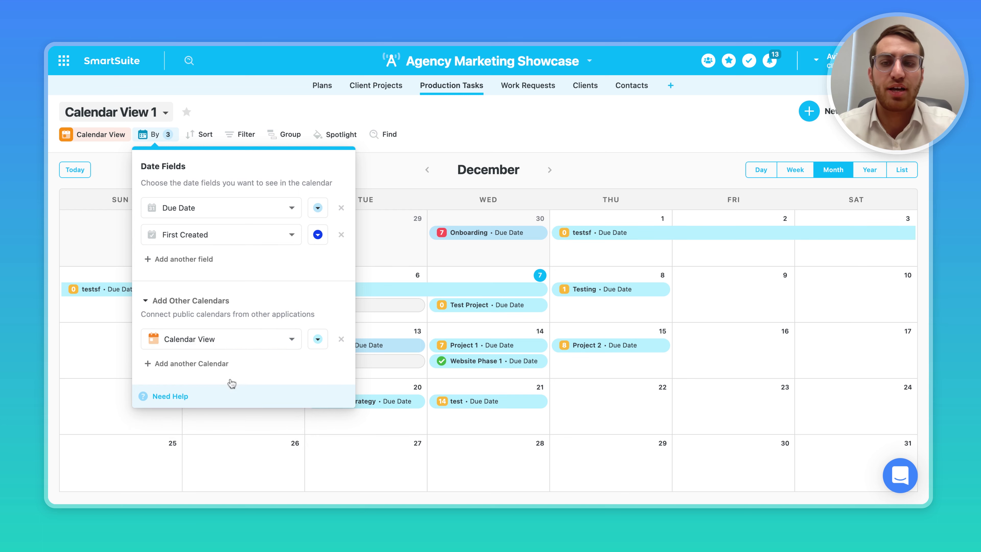
pyautogui.click(318, 339)
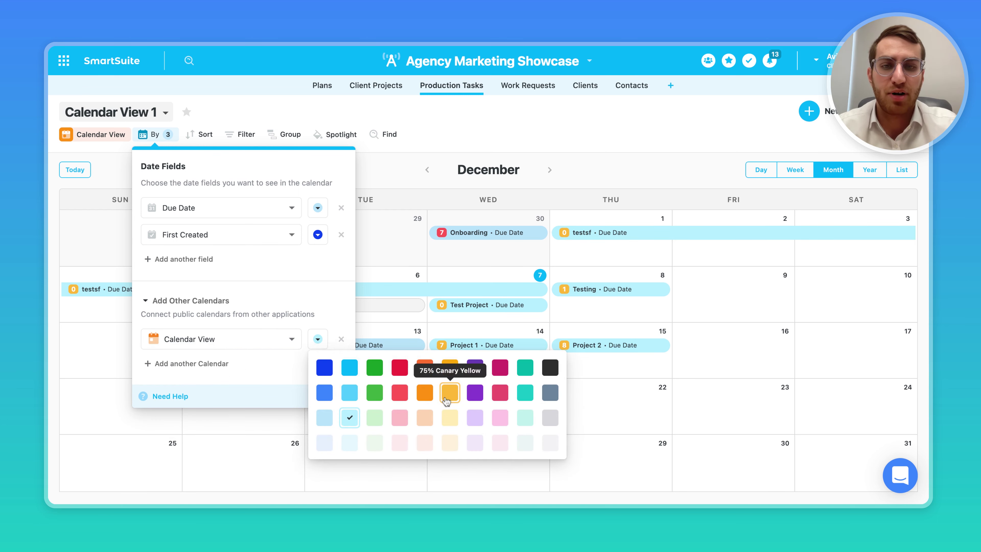
pyautogui.click(500, 392)
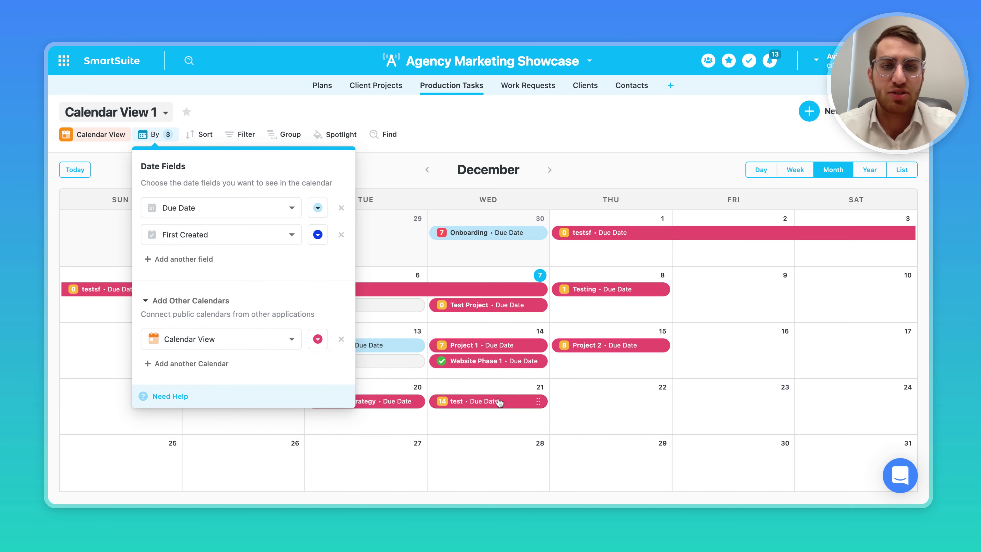
pyautogui.click(591, 126)
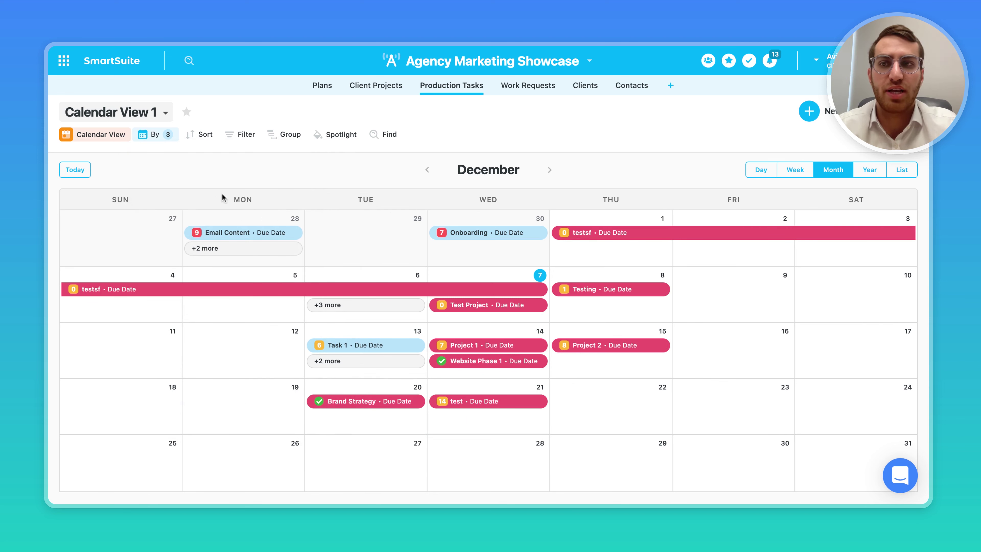
pyautogui.click(154, 136)
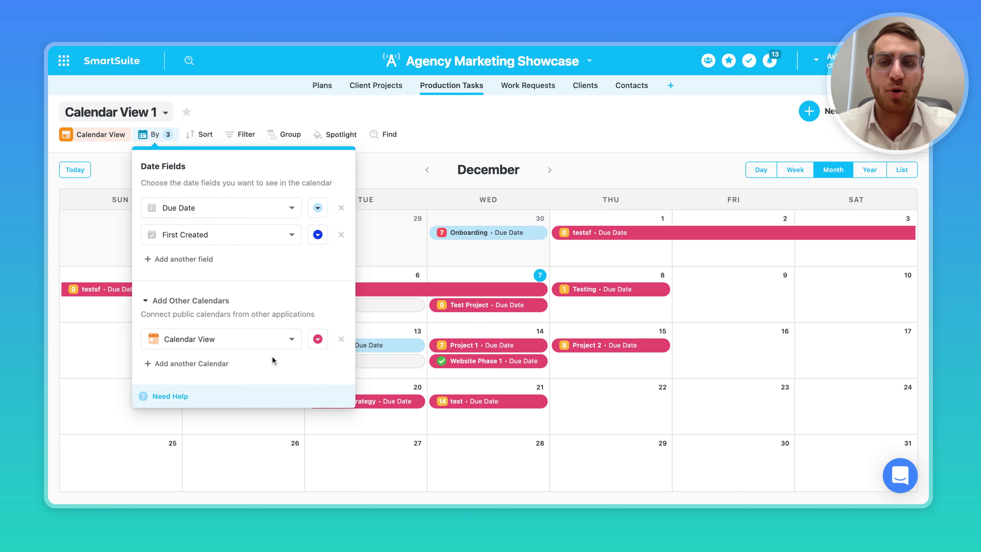
pyautogui.click(570, 116)
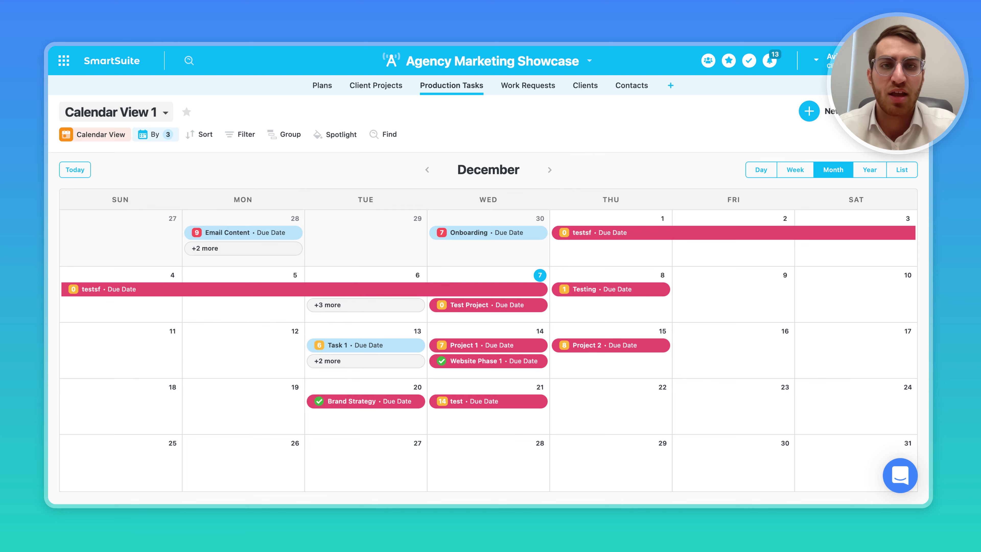
pyautogui.click(726, 295)
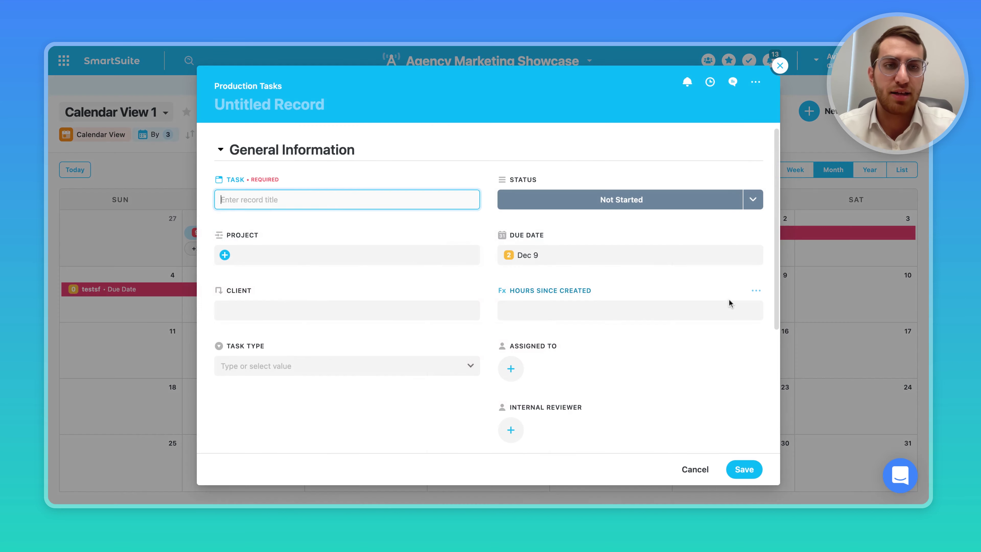
pyautogui.click(780, 63)
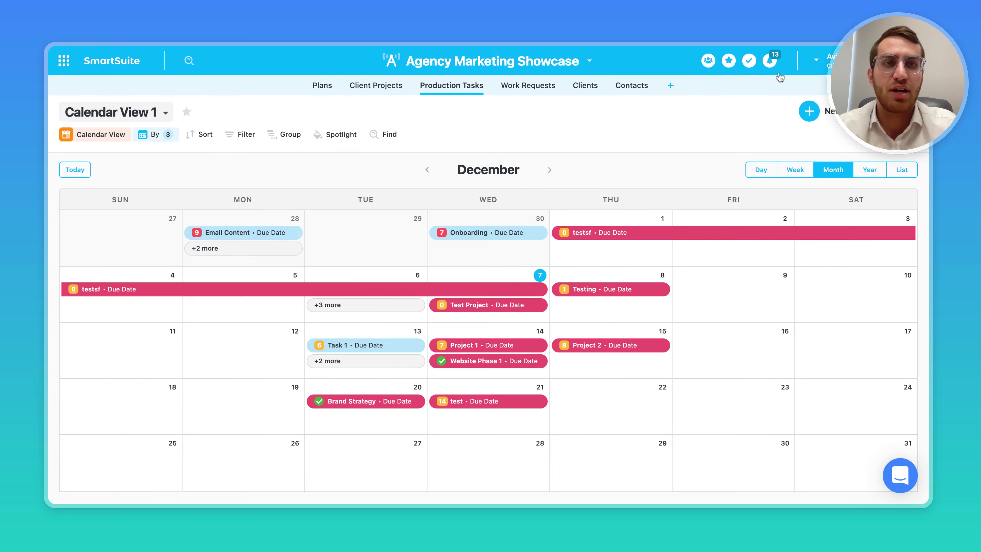
pyautogui.click(607, 289)
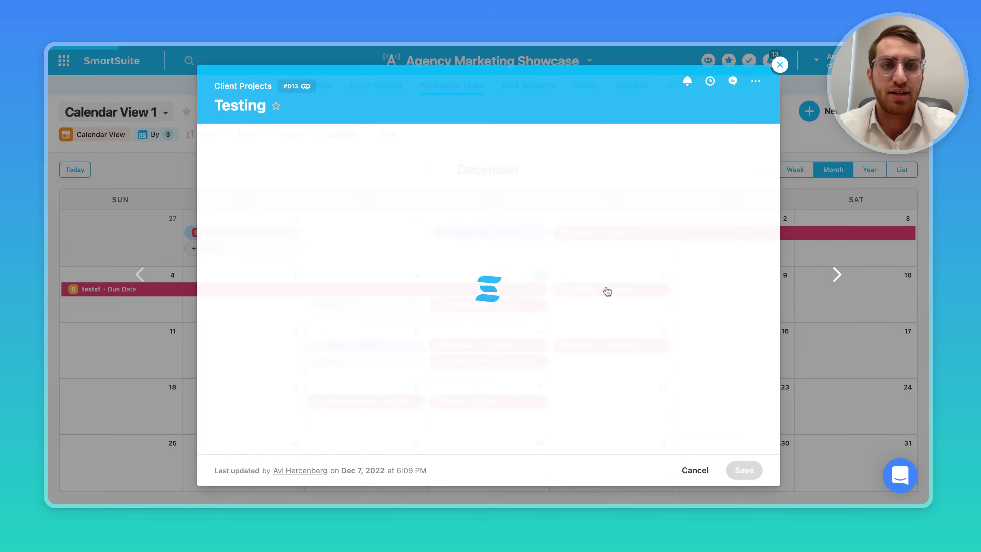
pyautogui.click(779, 65)
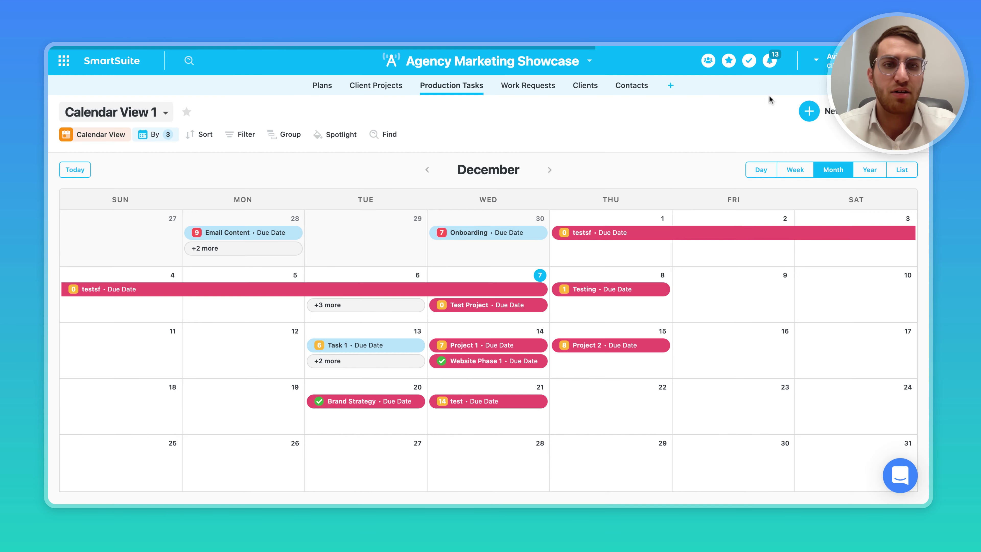
# - Cycle through Year, List, Week and Day layouts, ending on the December month at today
pyautogui.click(875, 171)
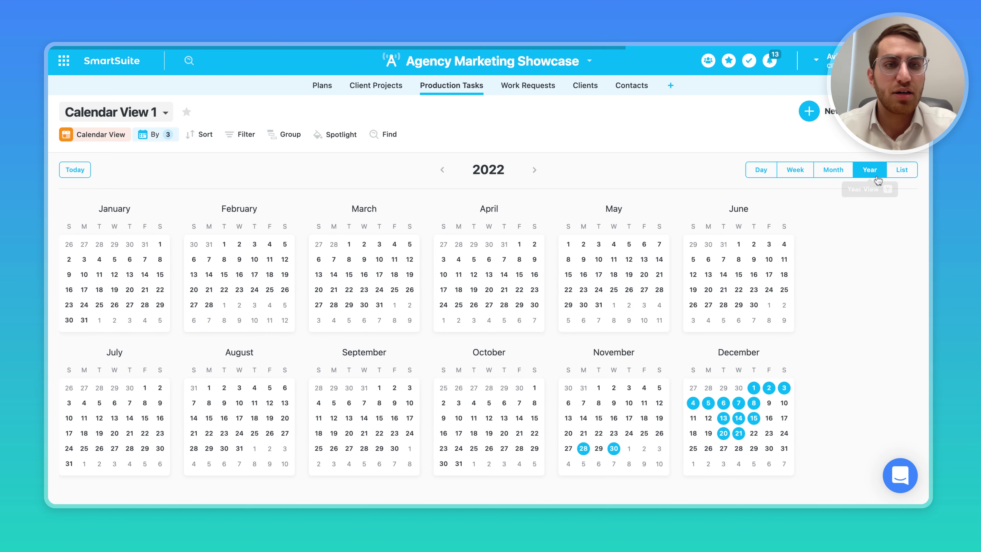
pyautogui.click(901, 173)
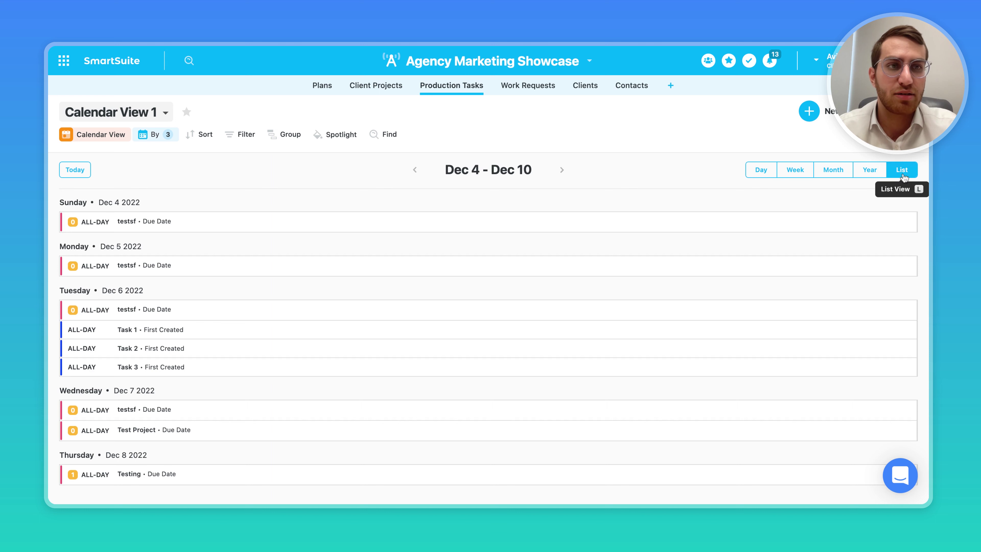
pyautogui.click(828, 168)
pyautogui.click(794, 170)
pyautogui.click(762, 170)
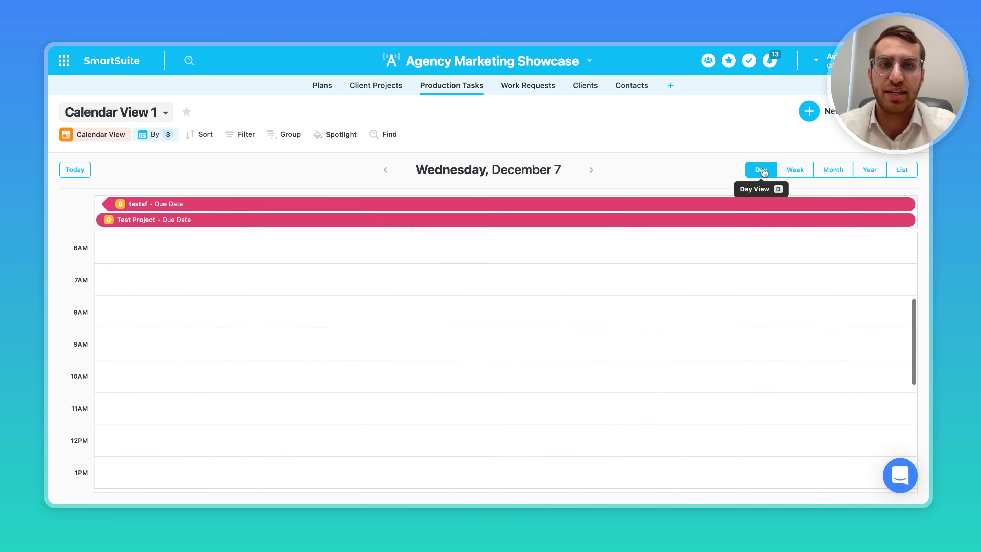
pyautogui.click(795, 170)
pyautogui.click(832, 170)
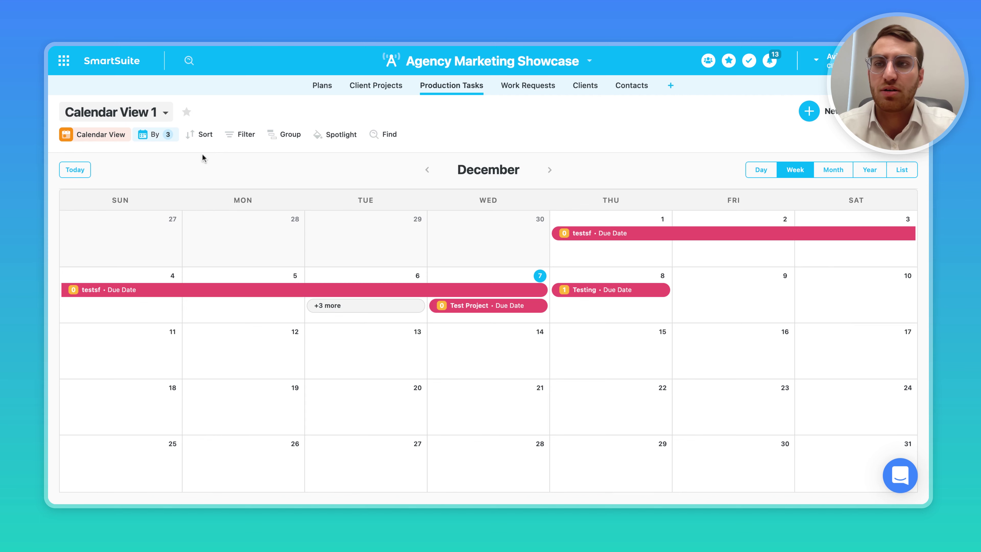
pyautogui.click(77, 171)
pyautogui.doubleClick(79, 172)
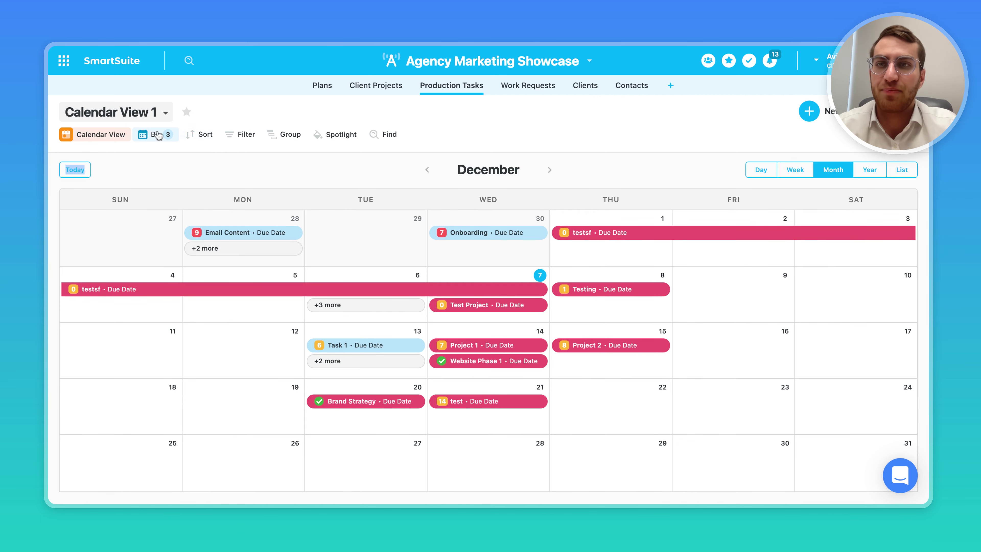
# - Sort, filter and group the calendar entries by Task
pyautogui.click(204, 135)
pyautogui.click(255, 136)
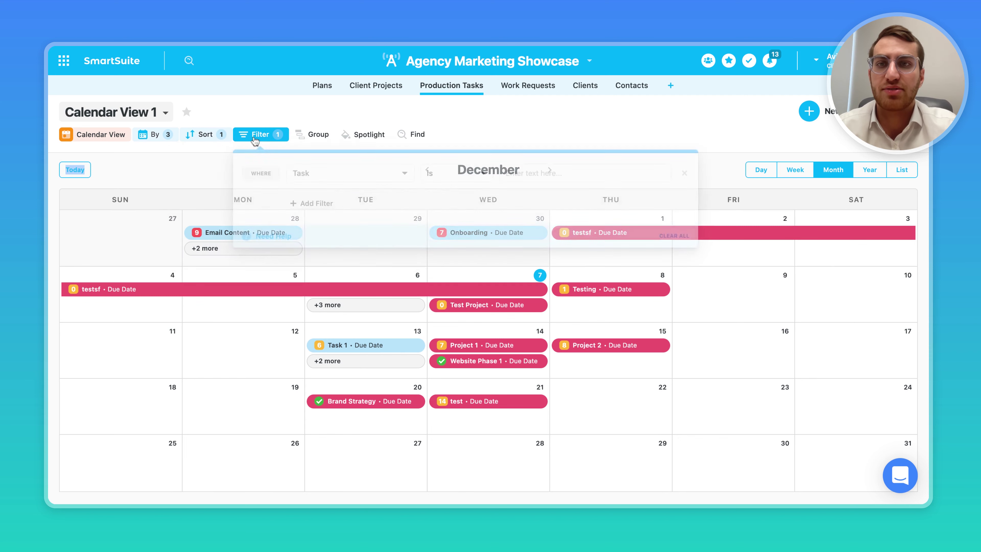
pyautogui.click(313, 135)
pyautogui.click(269, 101)
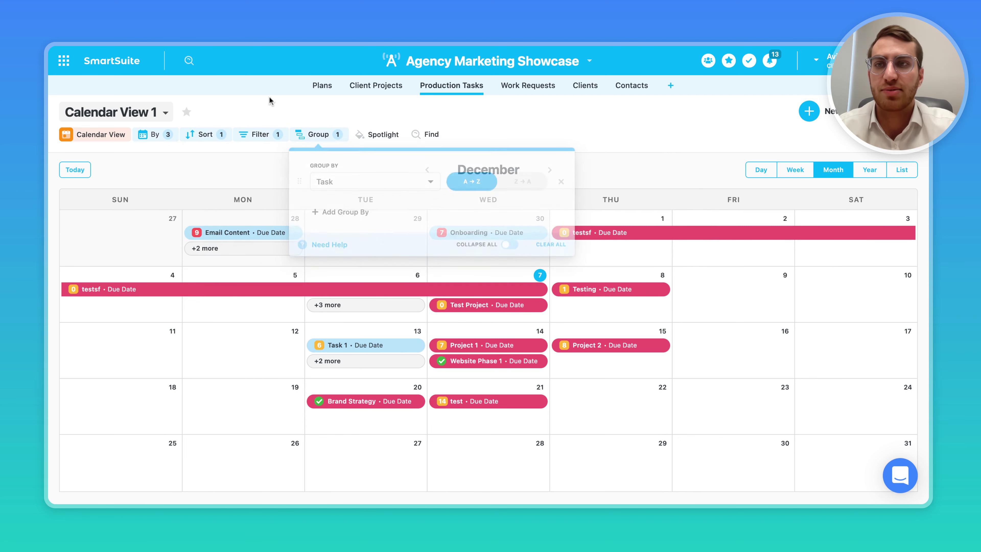
pyautogui.click(87, 134)
pyautogui.click(219, 113)
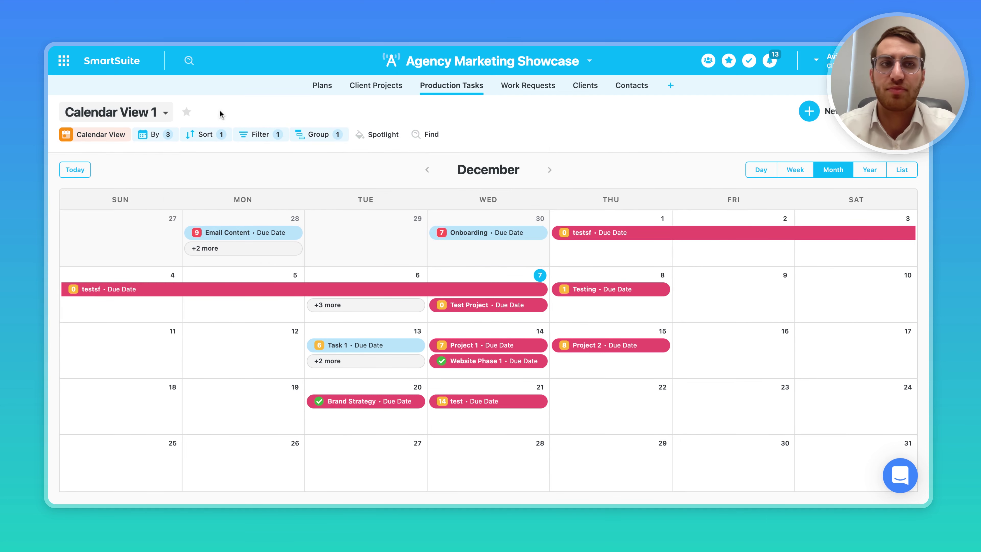